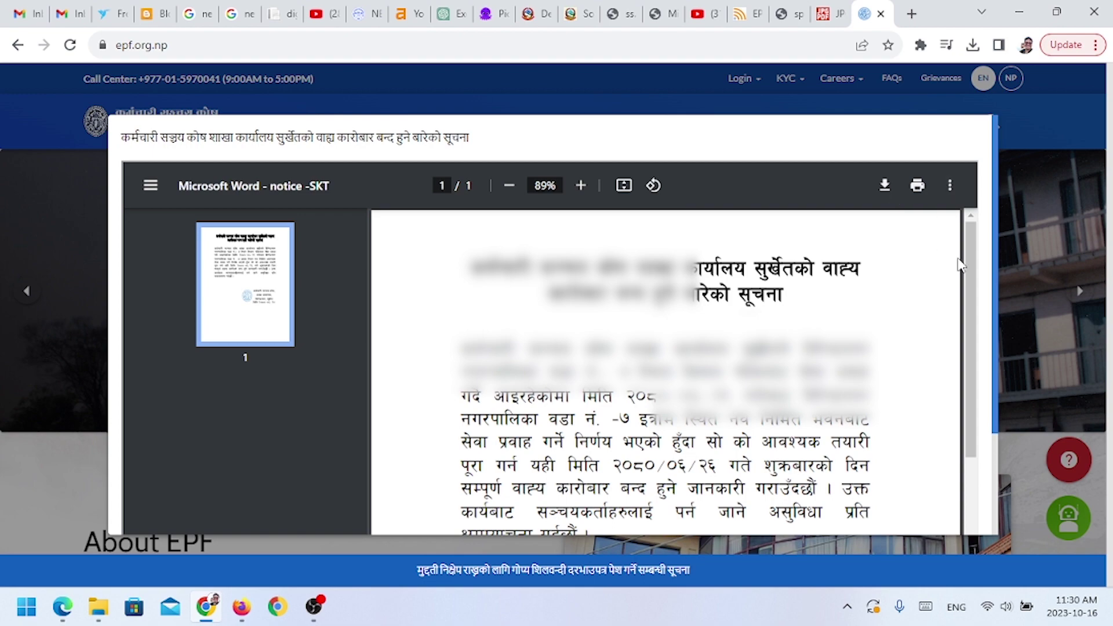
# Close the branch-closure notice and go to the Individual member login page.
pyautogui.moveTo(964, 261)
pyautogui.mouseDown()
pyautogui.moveTo(989, 362)
pyautogui.moveTo(1018, 418)
pyautogui.moveTo(979, 223)
pyautogui.mouseUp()
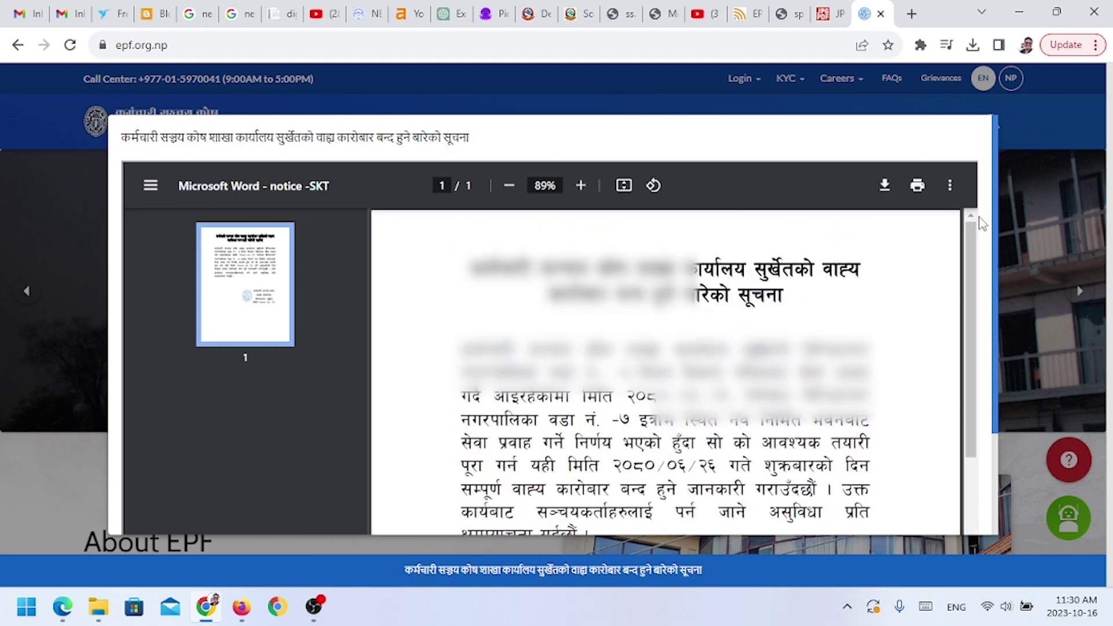
pyautogui.click(1020, 116)
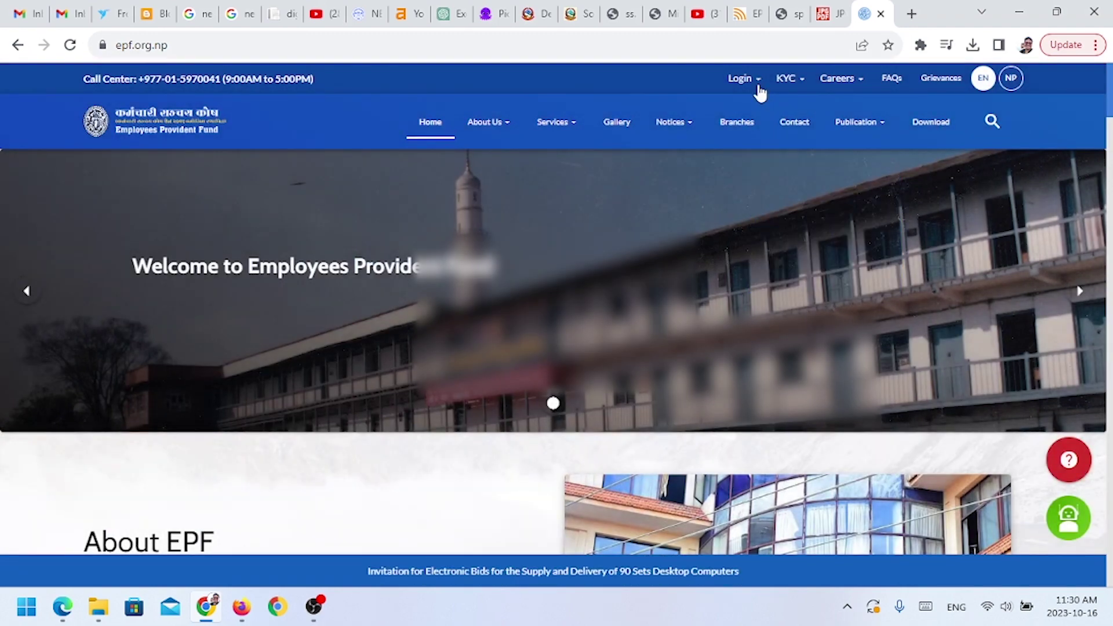
pyautogui.moveTo(753, 87)
pyautogui.click(707, 108)
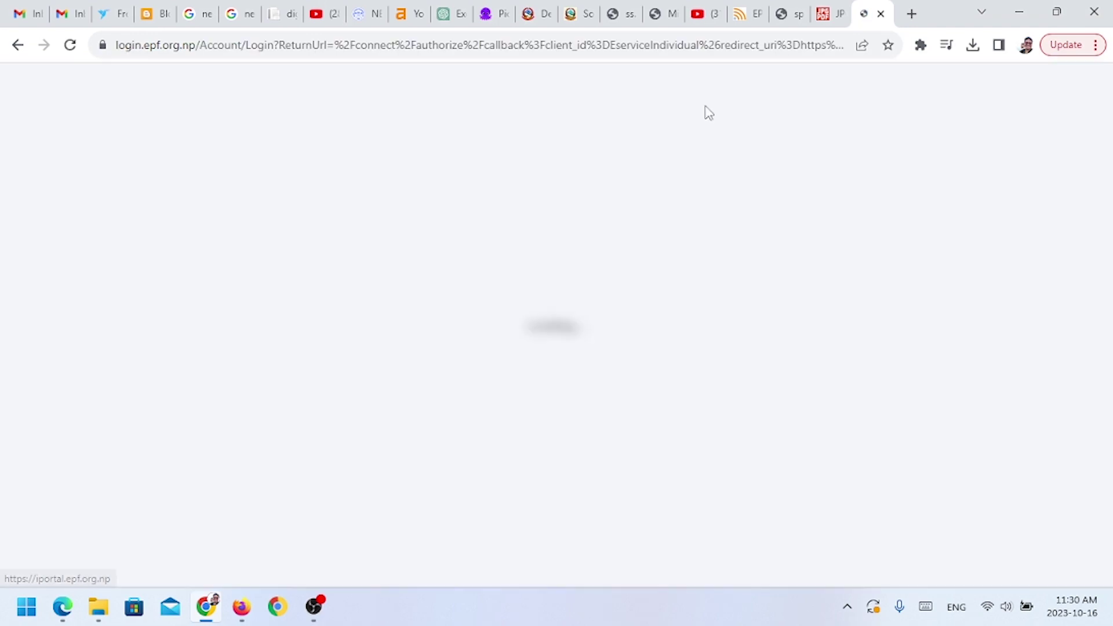
# Sign in to EPF iPortal using the browser's saved username and password.
pyautogui.click(765, 383)
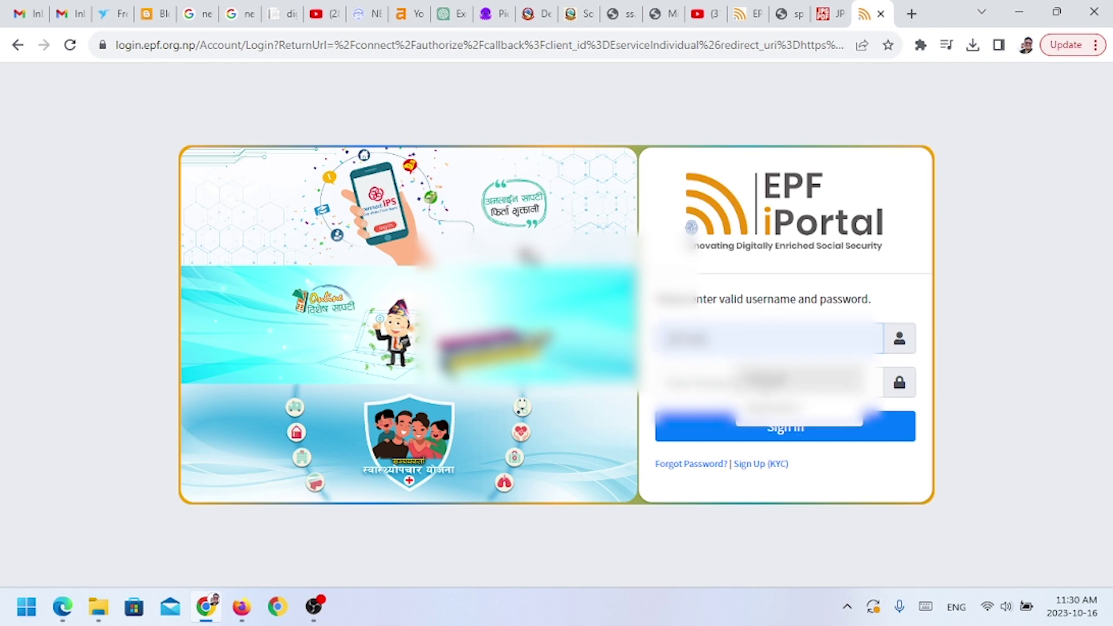
pyautogui.press('Return')
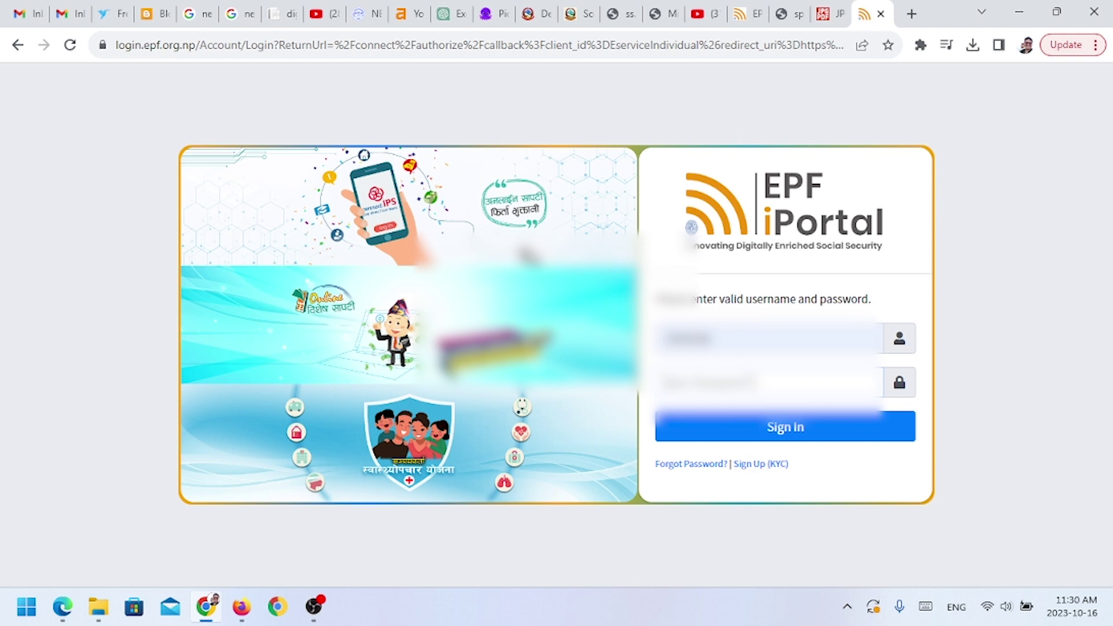
pyautogui.write('*')
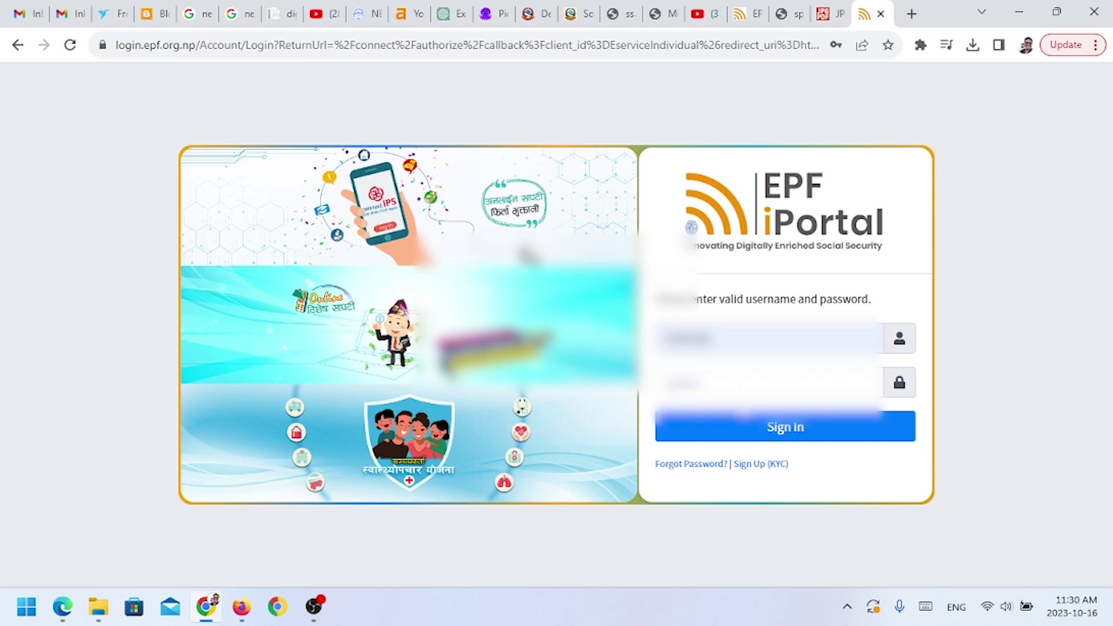
pyautogui.click(747, 426)
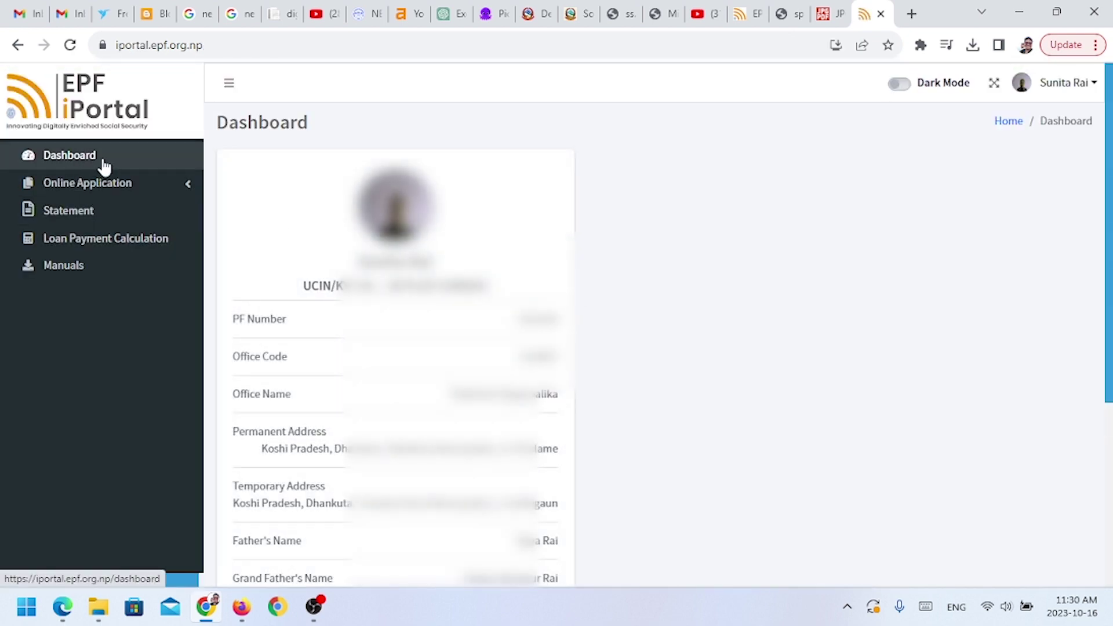
# Start a Special Loan application under Online Application and pass the Status and Personal Details steps.
pyautogui.click(145, 185)
pyautogui.click(55, 212)
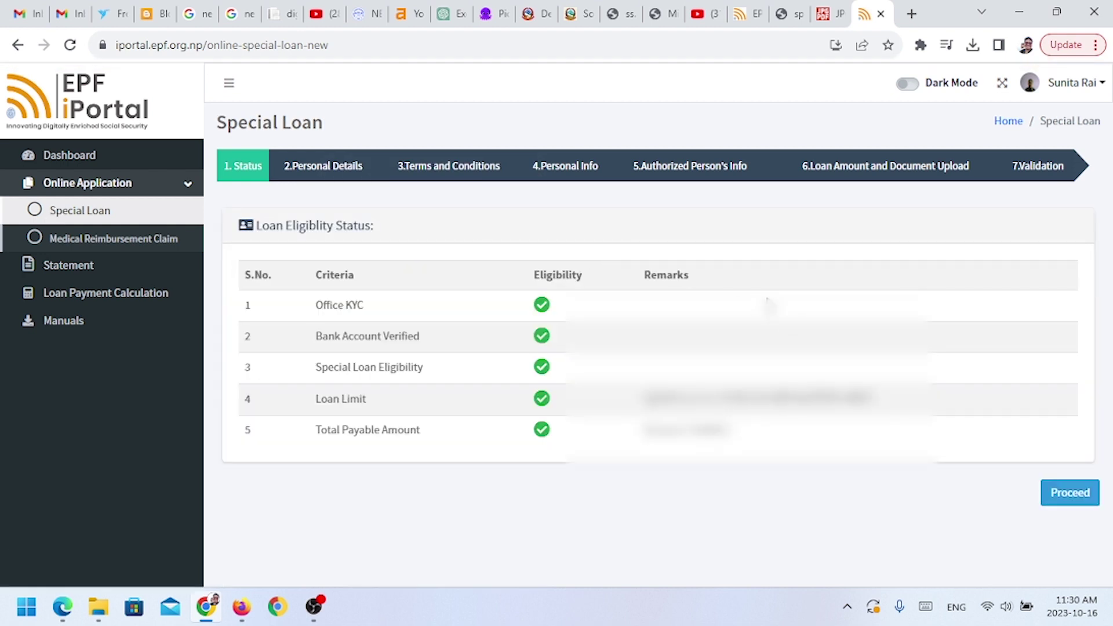
pyautogui.click(1064, 499)
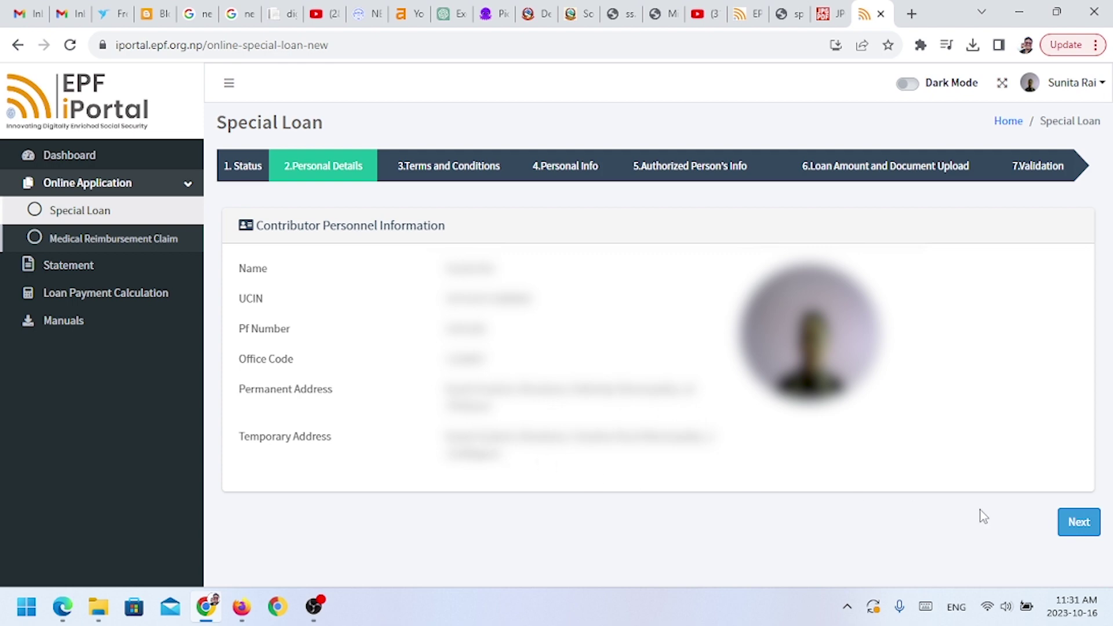
pyautogui.click(1084, 526)
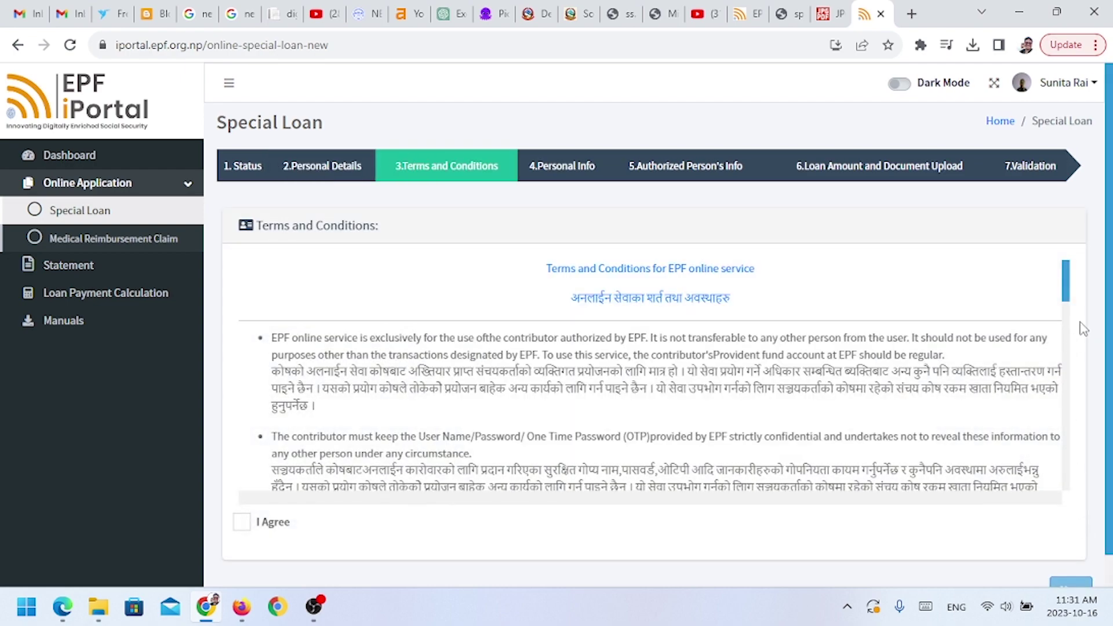
# Read through the terms, tick I Agree, and continue to Personal Info.
pyautogui.scroll(-3, 1073, 313)
pyautogui.scroll(-5, 1074, 335)
pyautogui.scroll(10, 1074, 335)
pyautogui.moveTo(1072, 287); pyautogui.dragTo(1101, 493)
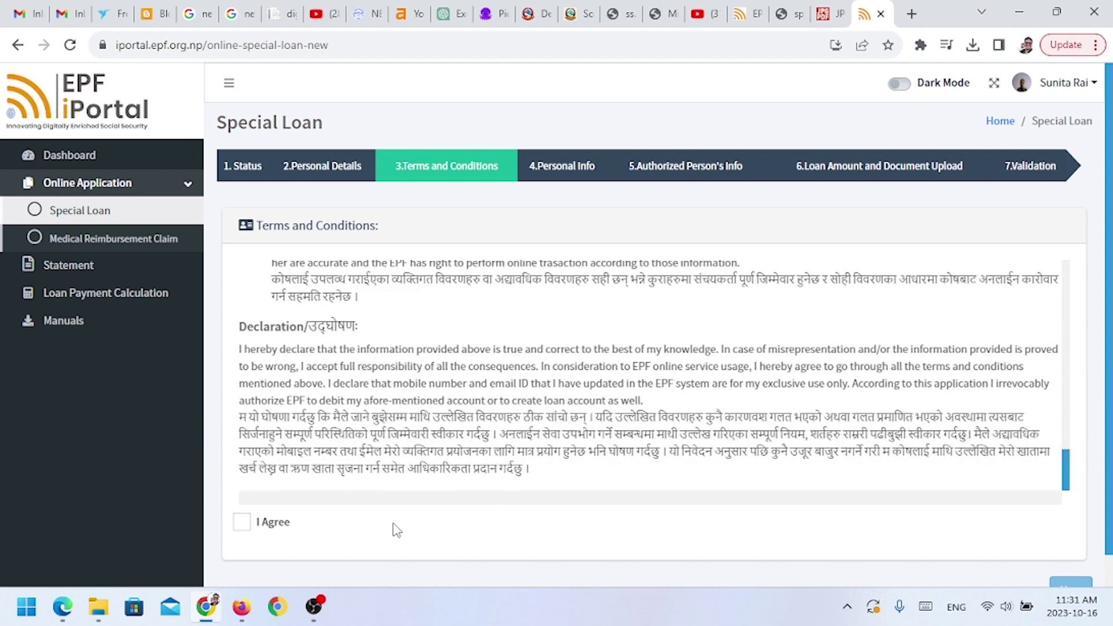
pyautogui.click(241, 521)
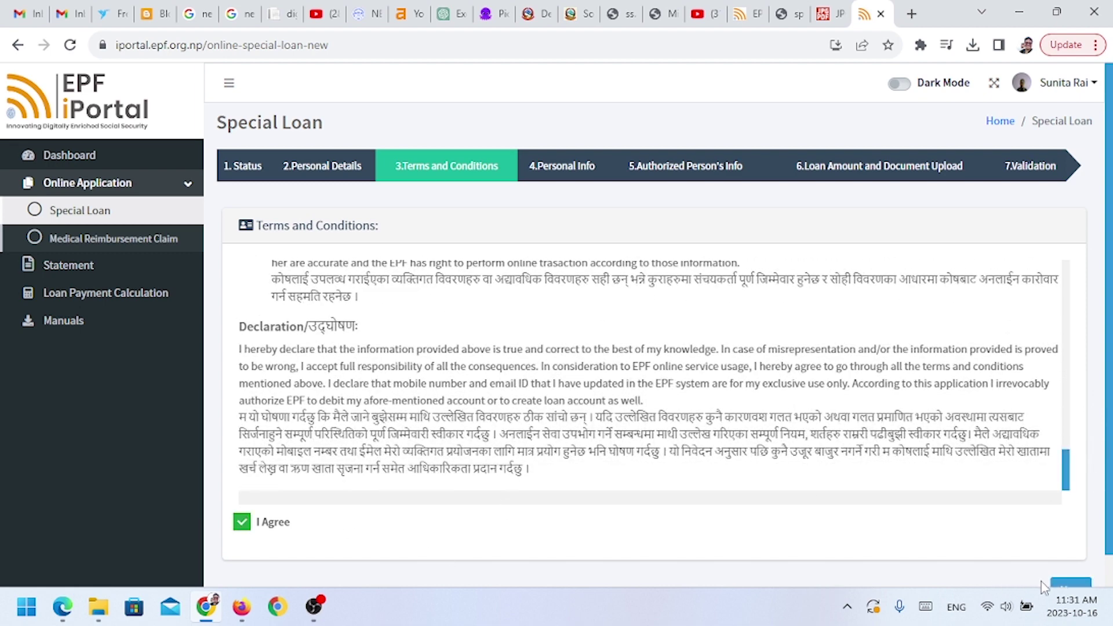
pyautogui.scroll(-1, 1108, 498)
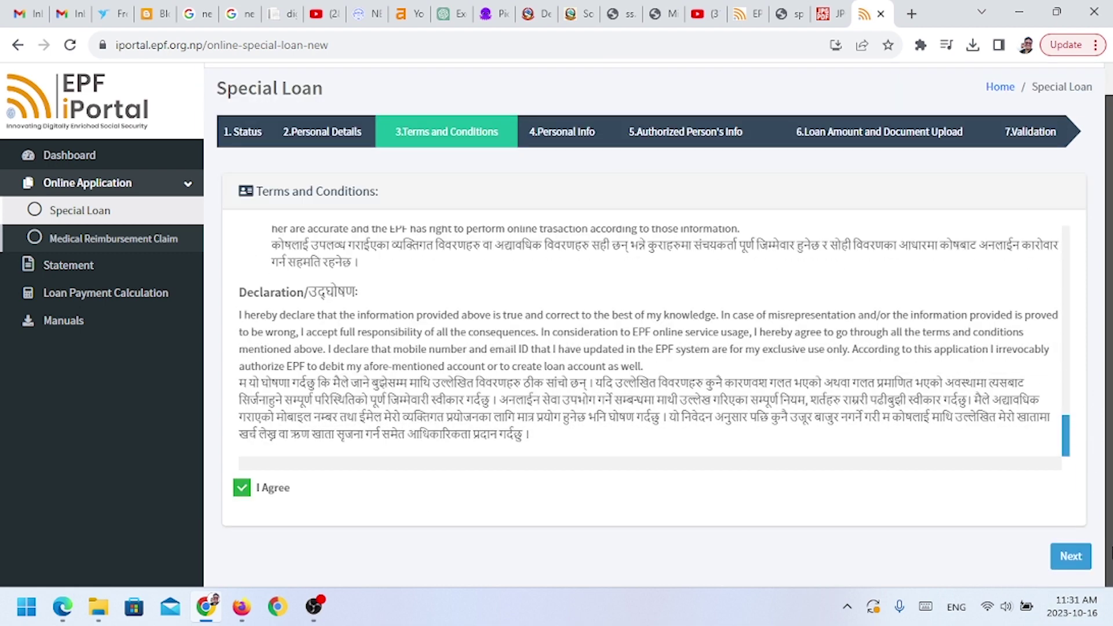
pyautogui.click(1070, 557)
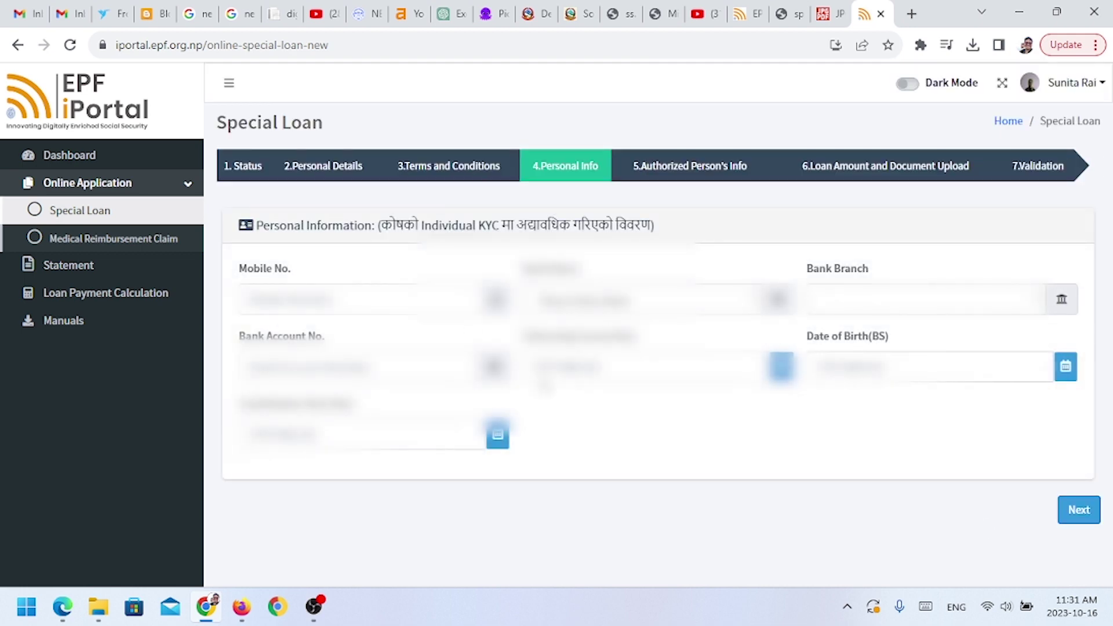
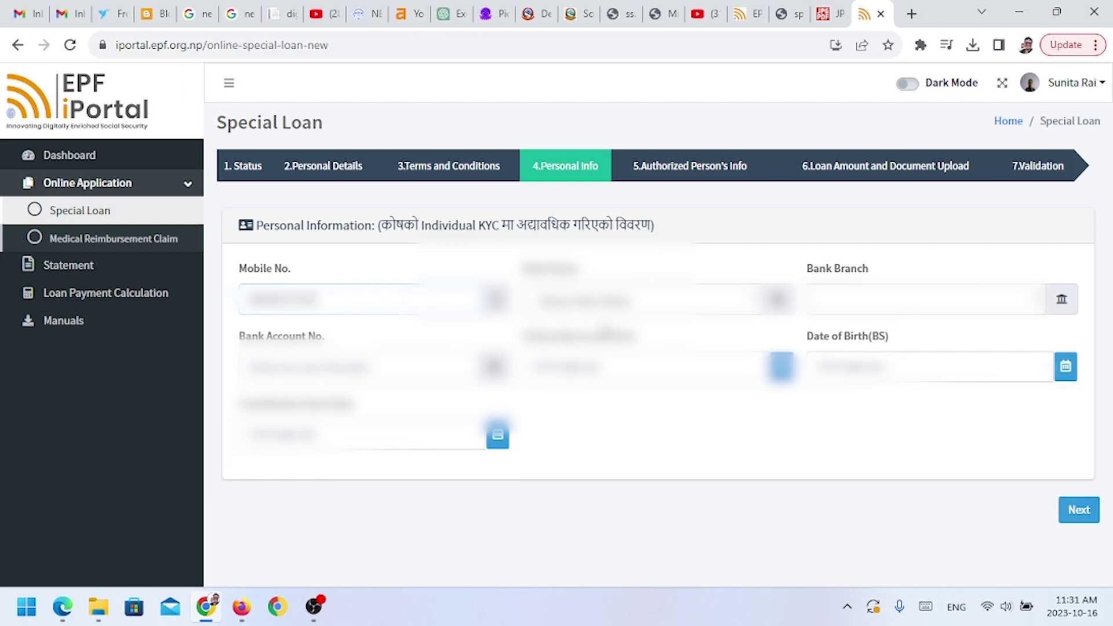
# Enter the member's mobile number and select Nabil as the bank.
pyautogui.click(757, 312)
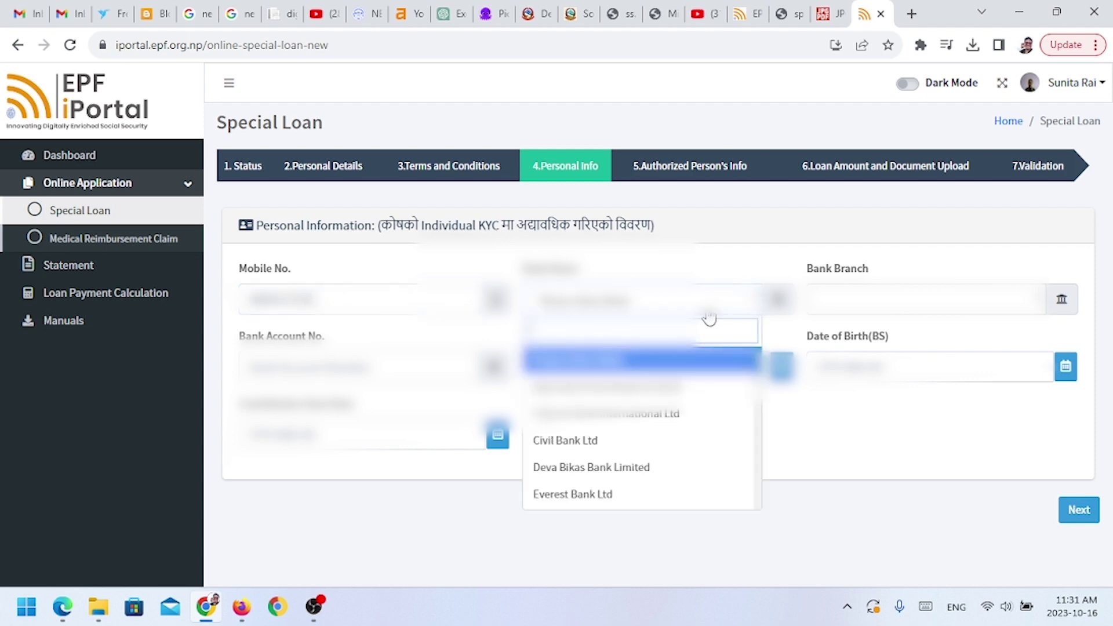
pyautogui.scroll(-1, 710, 318)
pyautogui.scroll(-1, 709, 319)
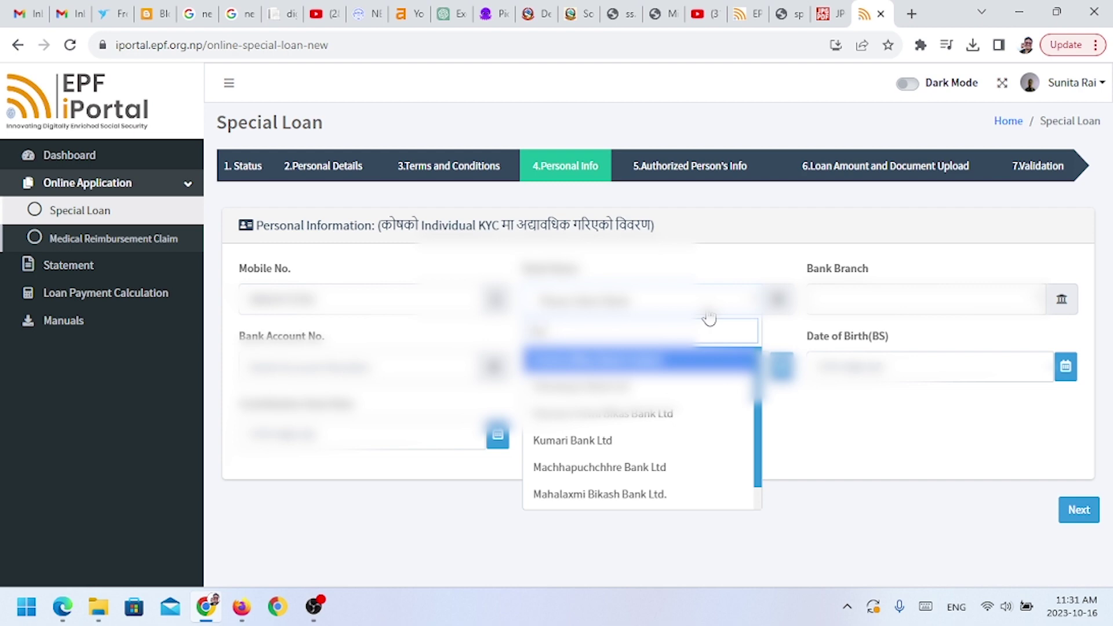
pyautogui.write('nabil')
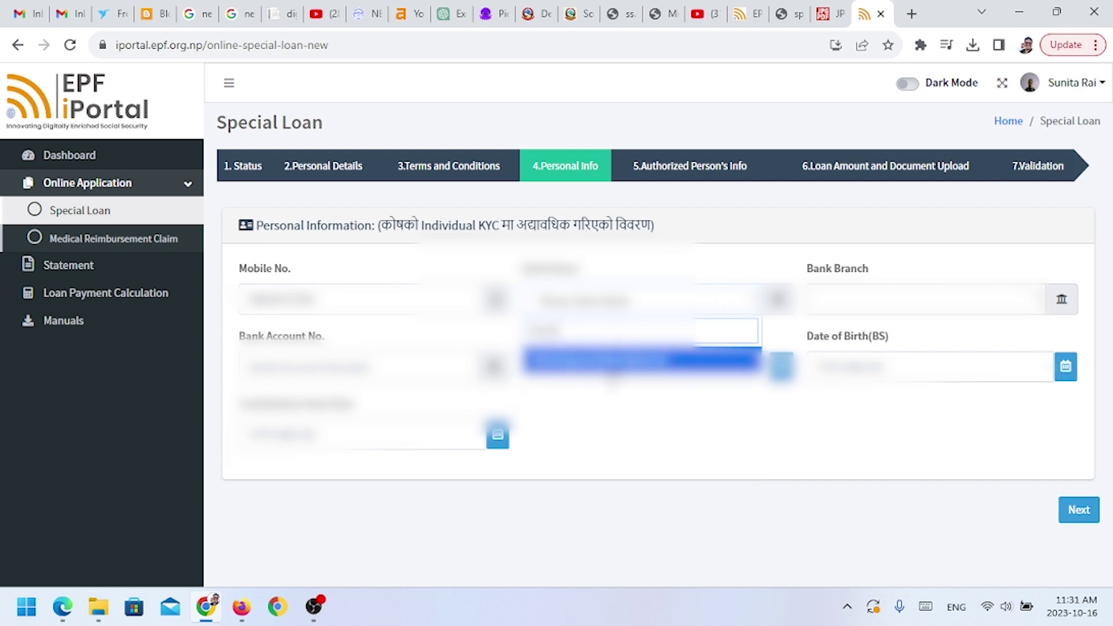
pyautogui.press('Return')
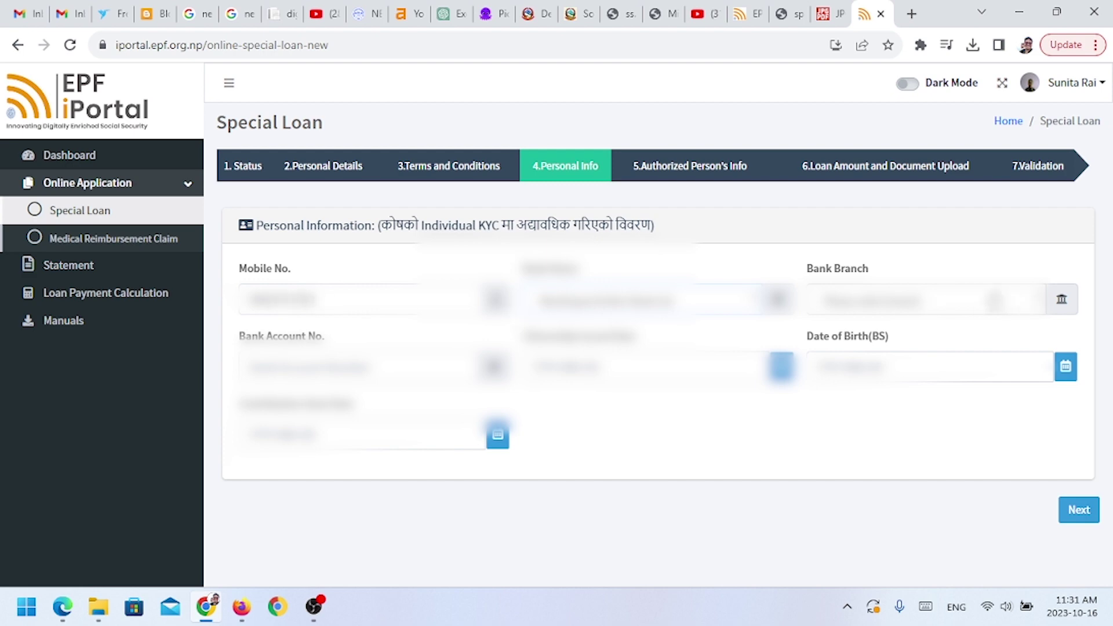
# Choose Dhankuta Branch and enter the bank account number.
pyautogui.click(1025, 300)
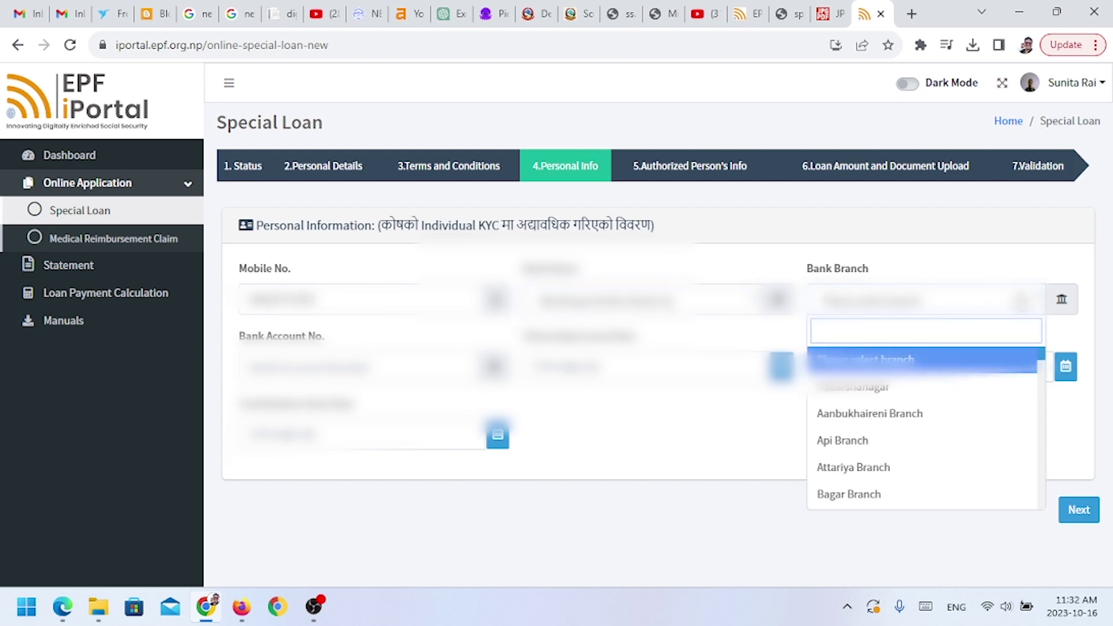
pyautogui.write('dhan')
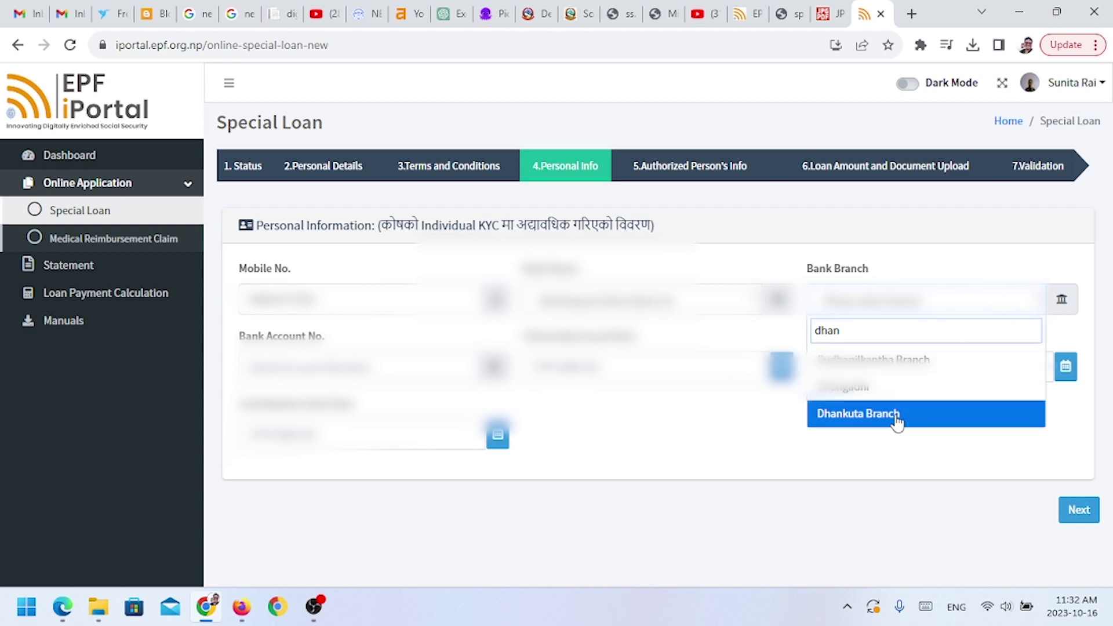
pyautogui.click(896, 414)
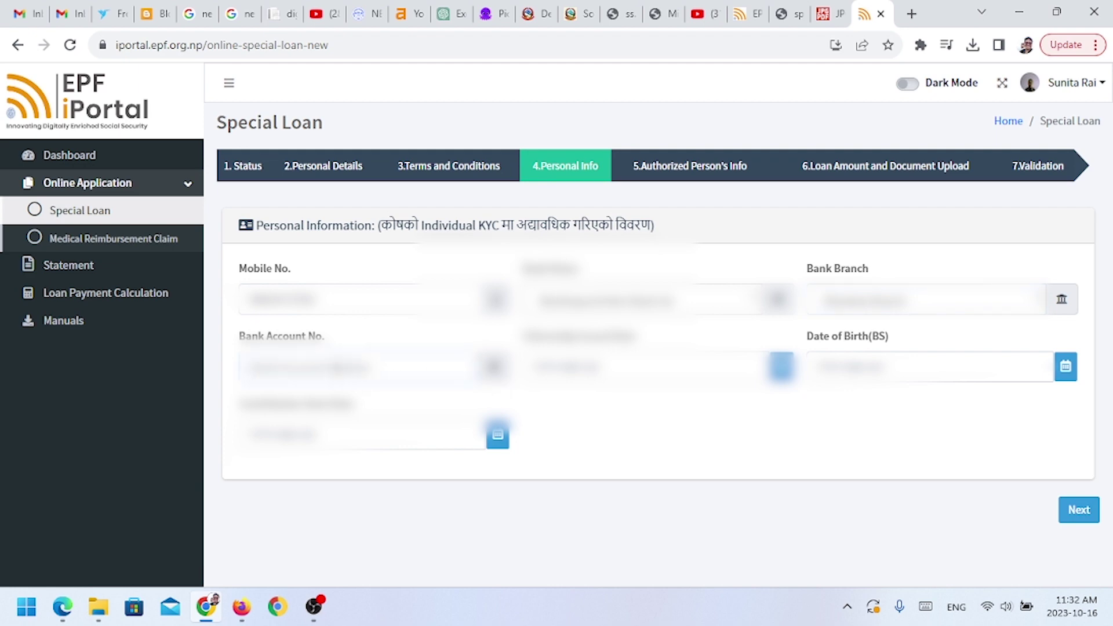
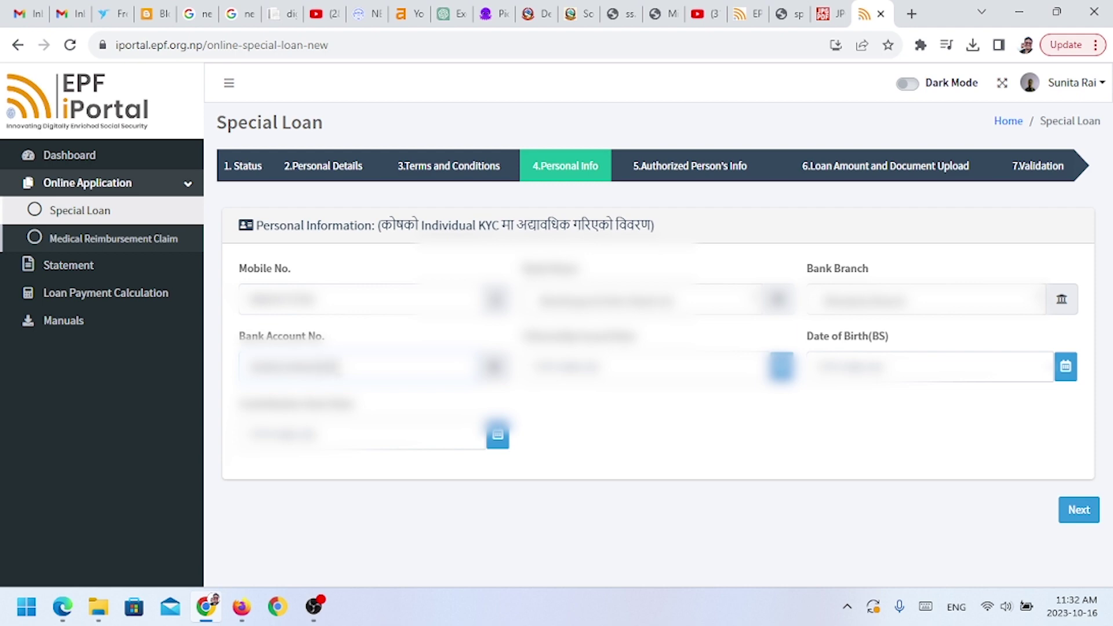
# Clear the second-row date and re-enter it starting with 2070.
pyautogui.hotkey('ctrl', 'a')
pyautogui.press('BackSpace')
pyautogui.write('2070')
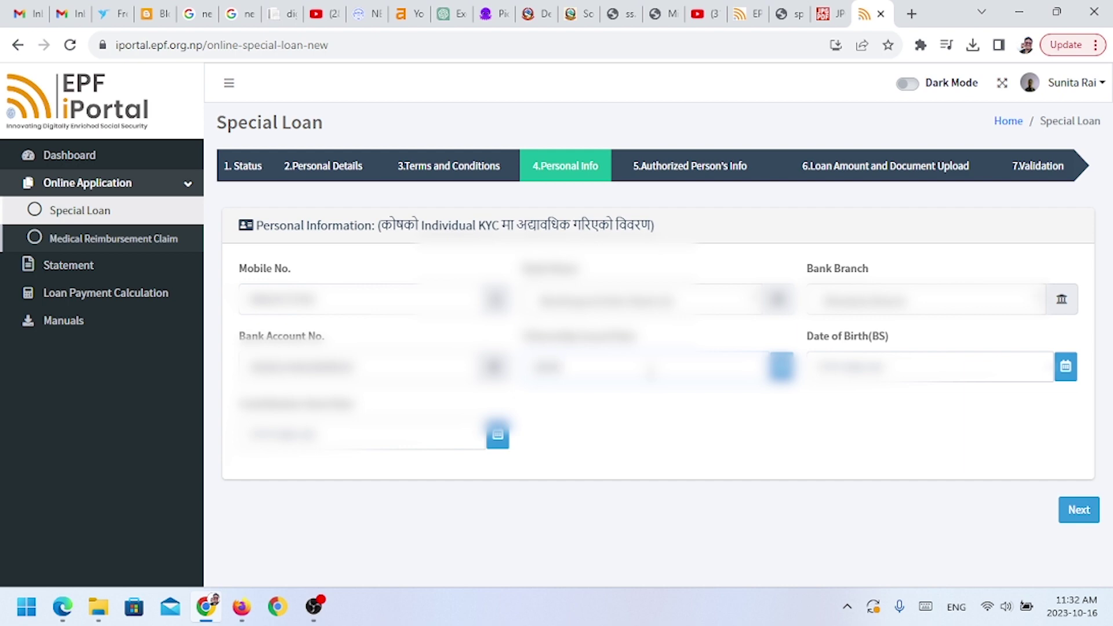
pyautogui.press('BackSpace')
pyautogui.press('BackSpace')
pyautogui.press('BackSpace')
pyautogui.press('BackSpace')
# Correct the Date of Birth(BS) so it ends in -05-15.
pyautogui.click(927, 366)
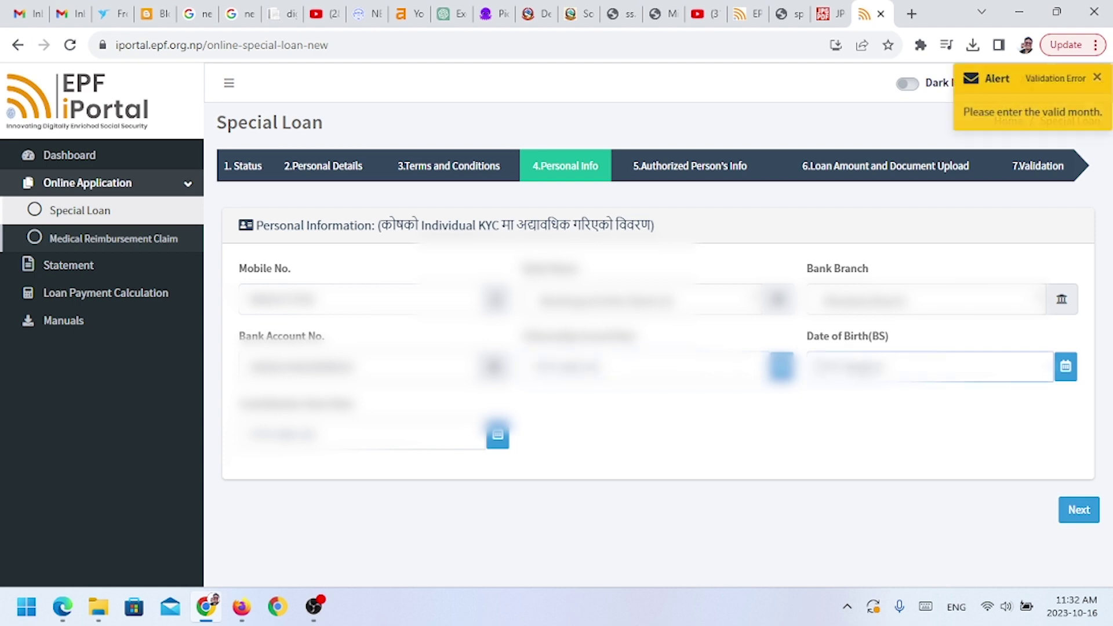
pyautogui.press('BackSpace')
pyautogui.press('BackSpace')
pyautogui.press('BackSpace')
pyautogui.press('BackSpace')
pyautogui.press('BackSpace')
pyautogui.press('BackSpace')
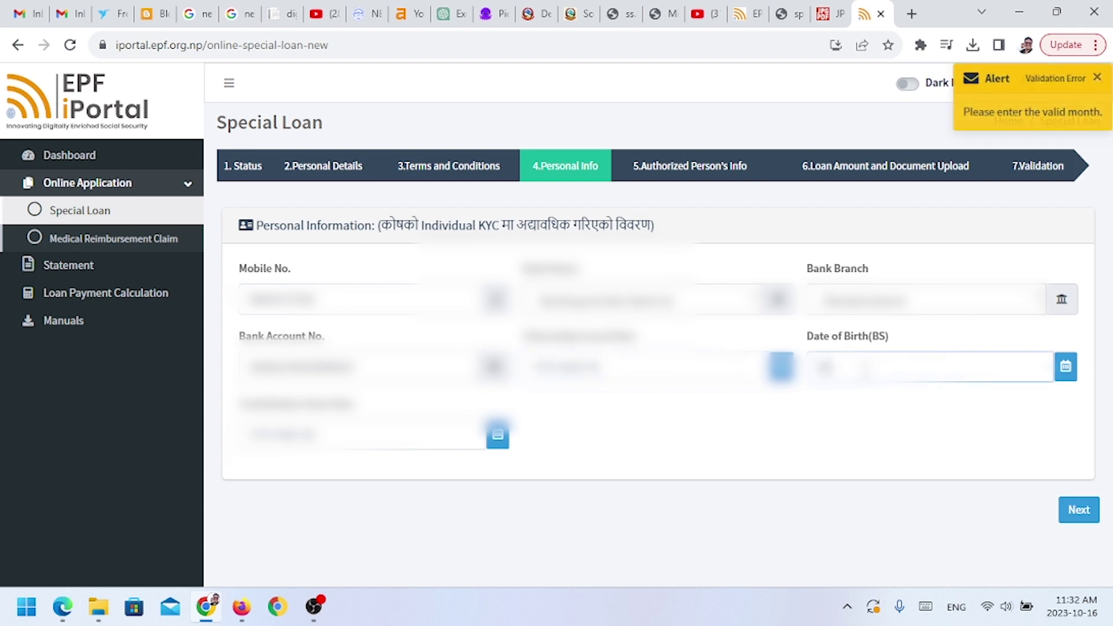
pyautogui.write('-05-15')
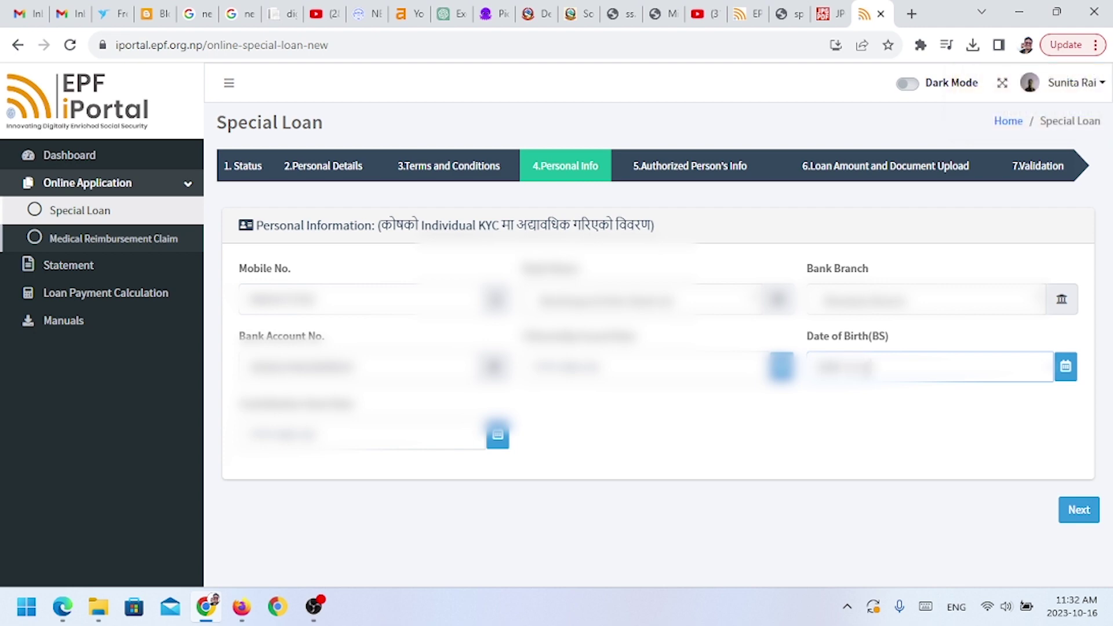
pyautogui.click(877, 406)
# Re-enter the second-row date as 2080-05-01 and advance to Authorized Person's Info.
pyautogui.press('BackSpace')
pyautogui.press('BackSpace')
pyautogui.press('BackSpace')
pyautogui.press('BackSpace')
pyautogui.press('BackSpace')
pyautogui.press('BackSpace')
pyautogui.press('BackSpace')
pyautogui.press('BackSpace')
pyautogui.press('BackSpace')
pyautogui.write('07')
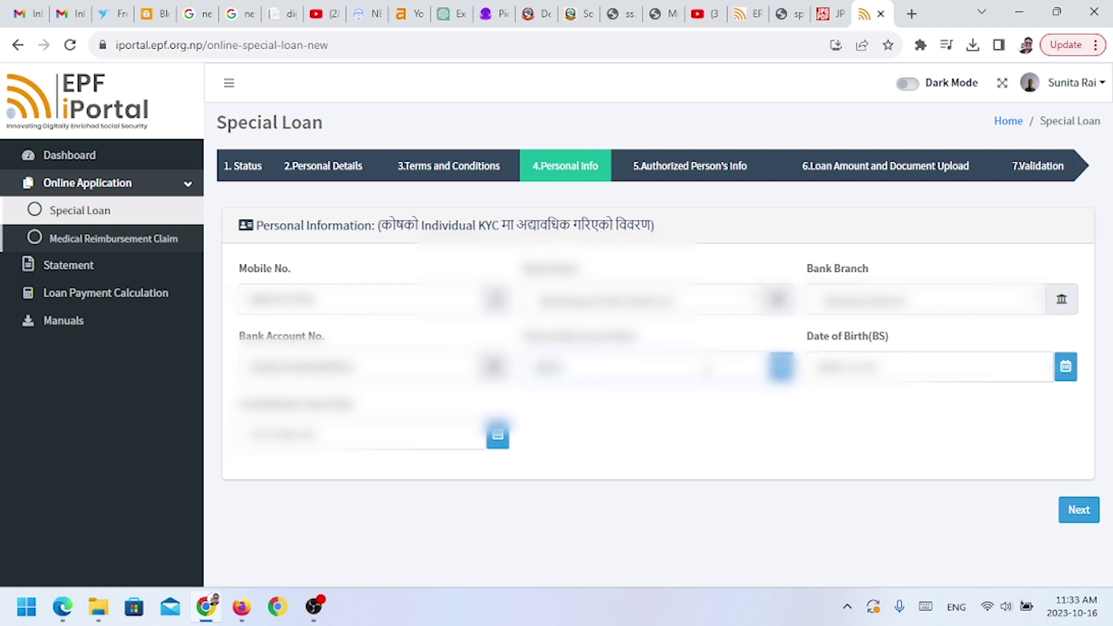
pyautogui.write('-0701')
pyautogui.hotkey('ctrl', 'a')
pyautogui.write('2080')
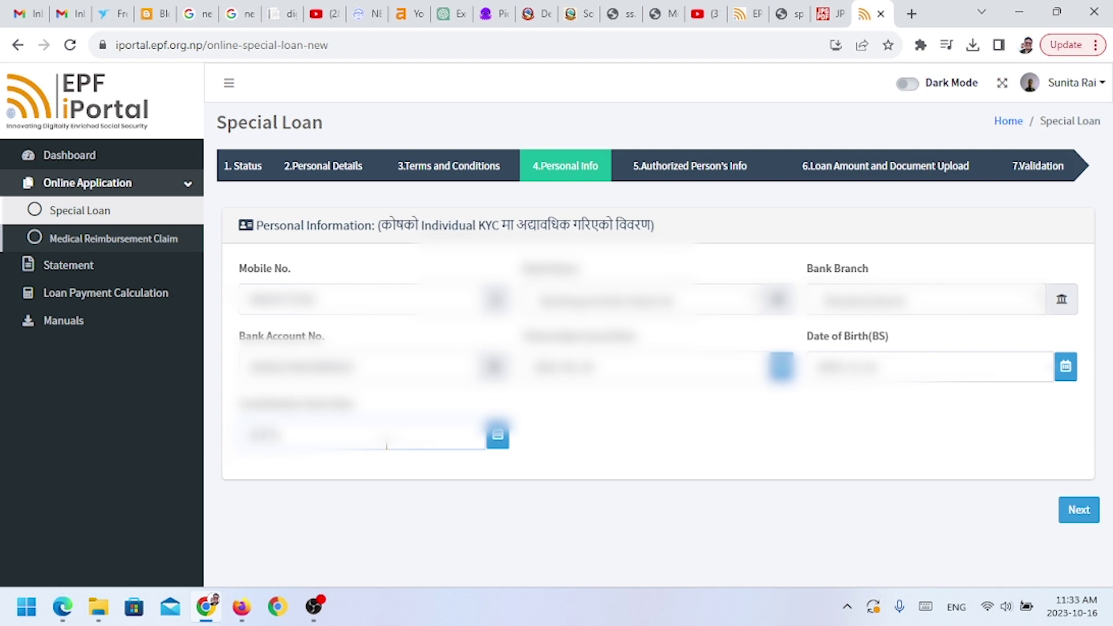
pyautogui.write('-05-01')
pyautogui.click(1078, 509)
pyautogui.click(1079, 510)
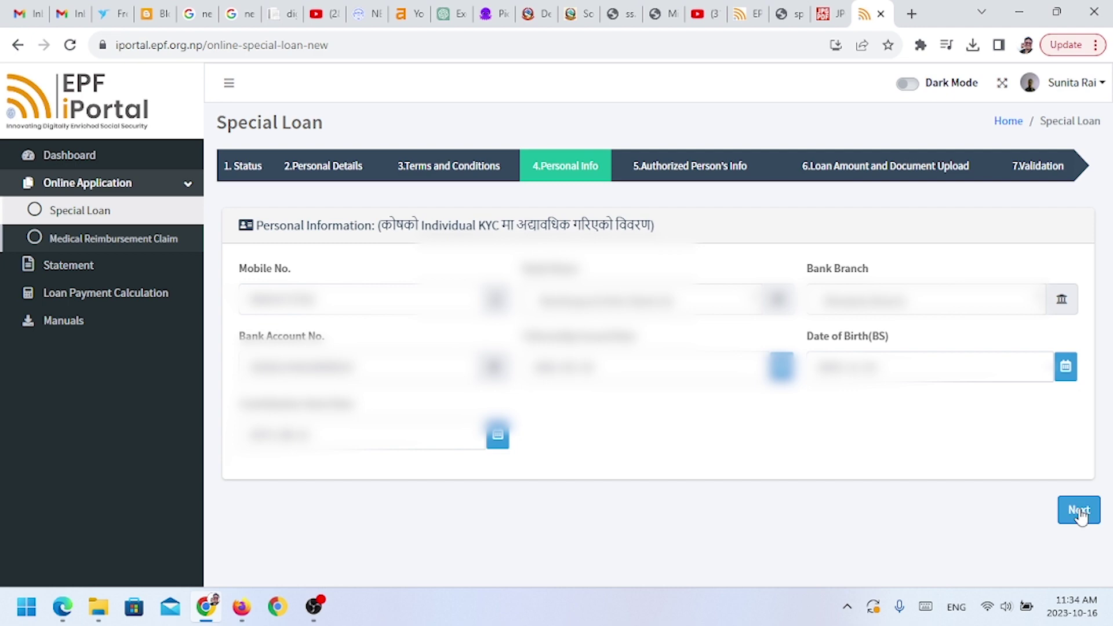
pyautogui.click(1079, 510)
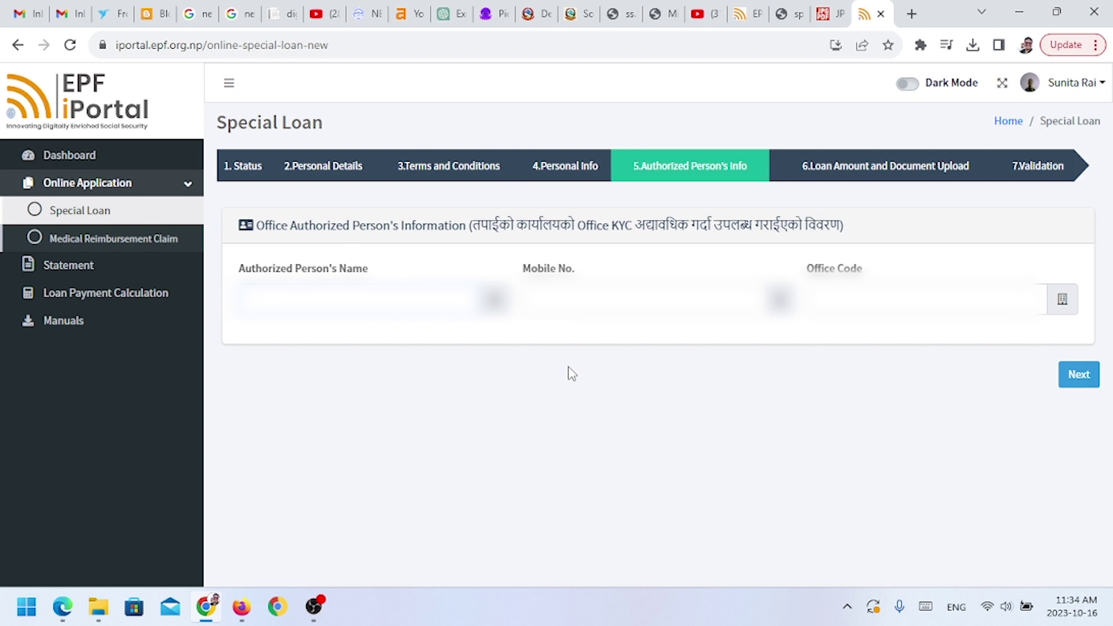
# Enter the authorized person's name and mobile number, and office code 123456 (PAKHRIBAS NAGARPALIKA).
pyautogui.click(1062, 299)
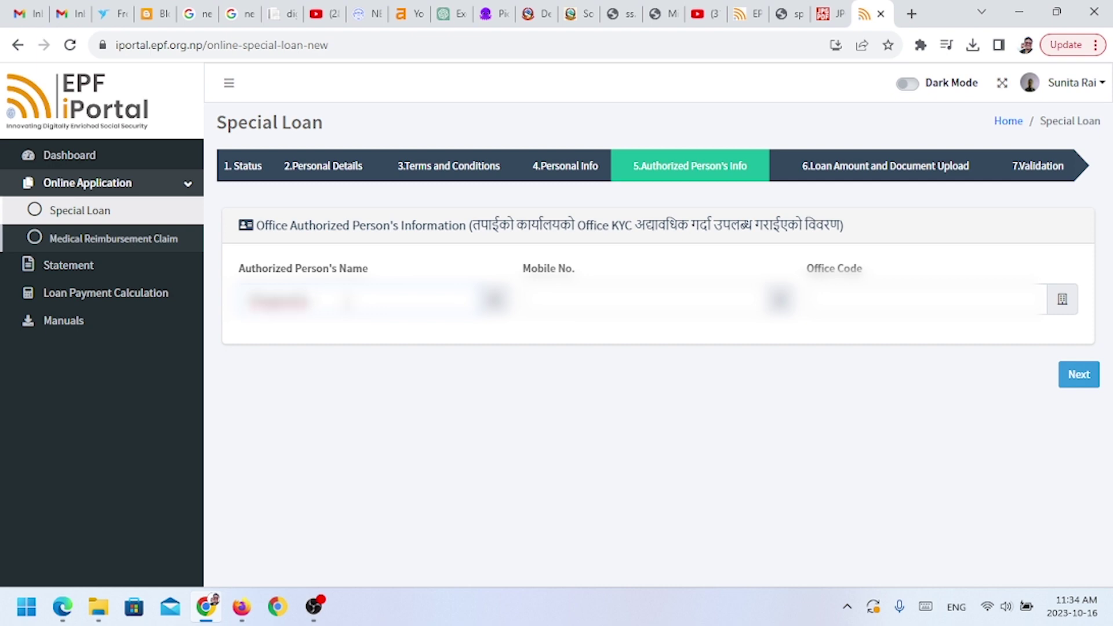
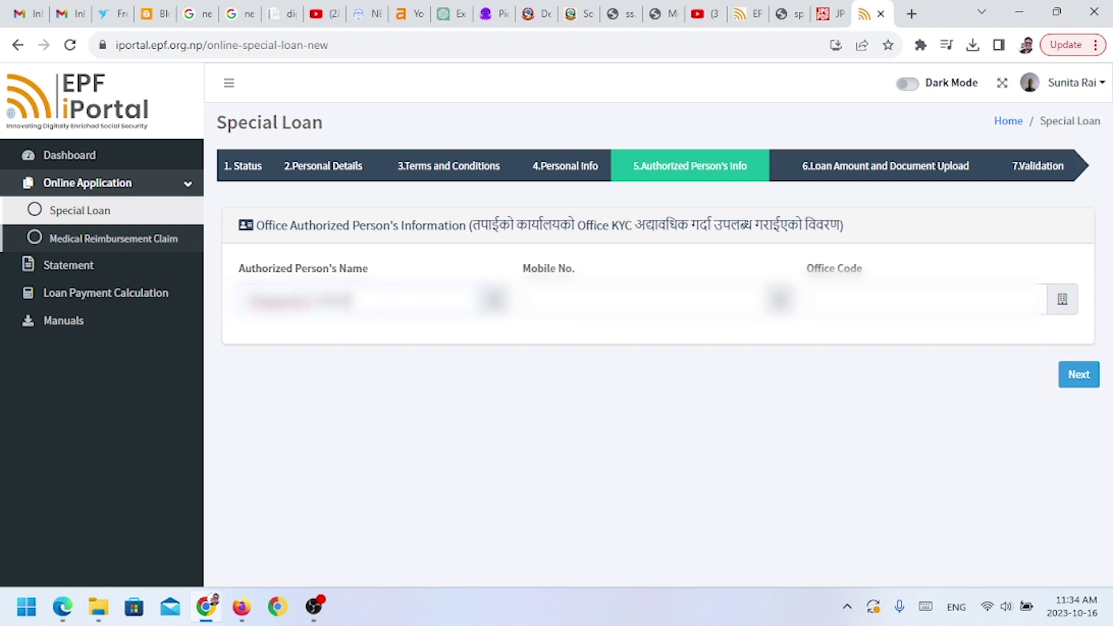
pyautogui.write('9')
pyautogui.write('8412345')
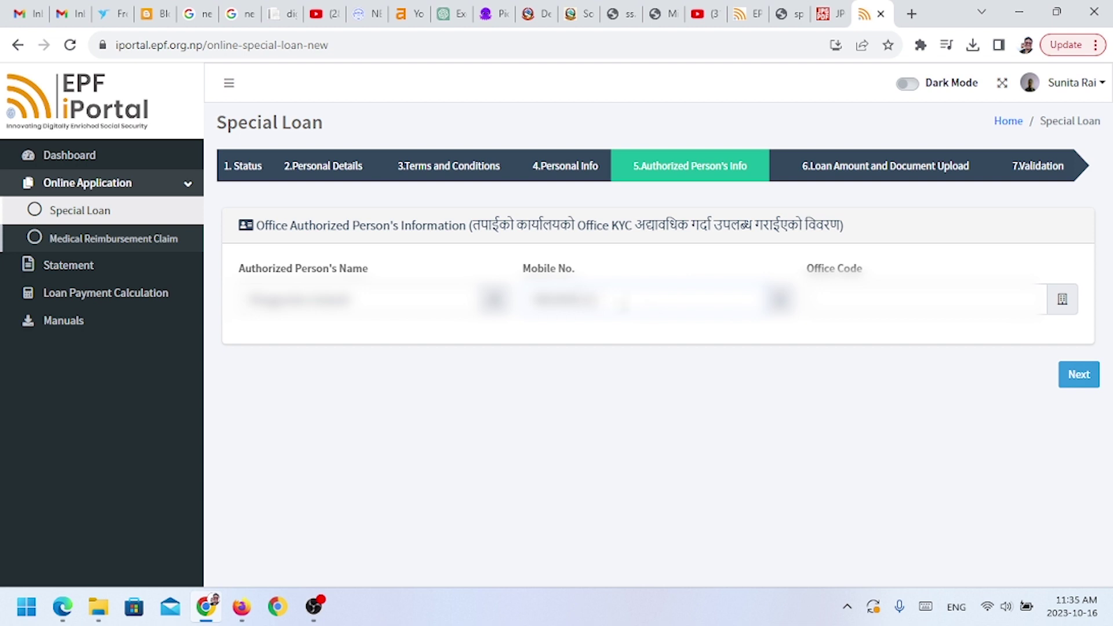
pyautogui.click(858, 302)
pyautogui.write('1234')
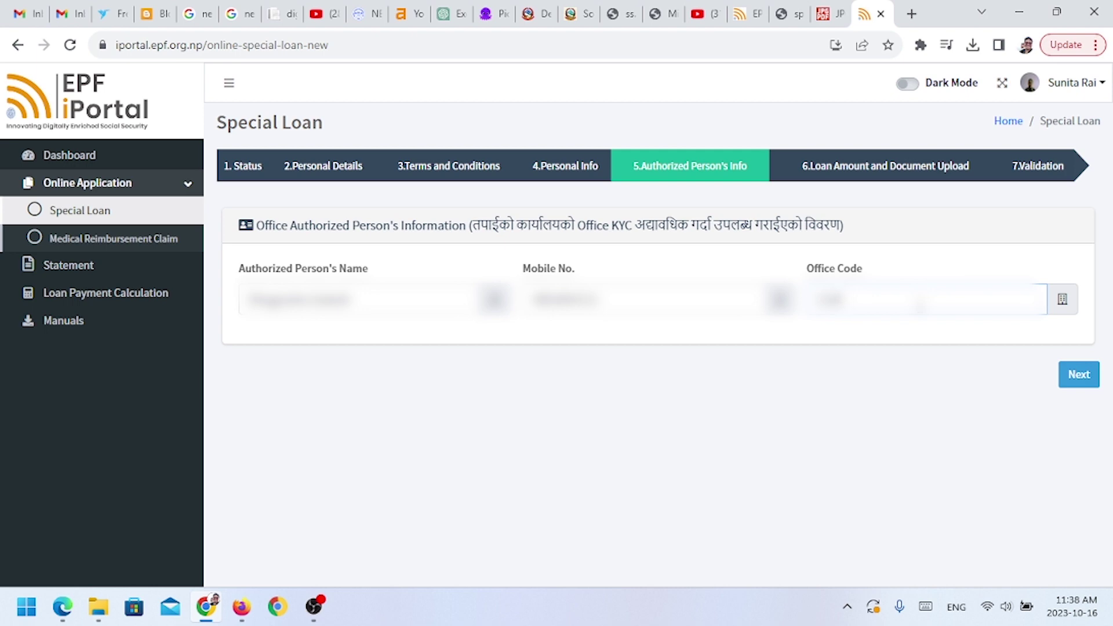
pyautogui.write('56')
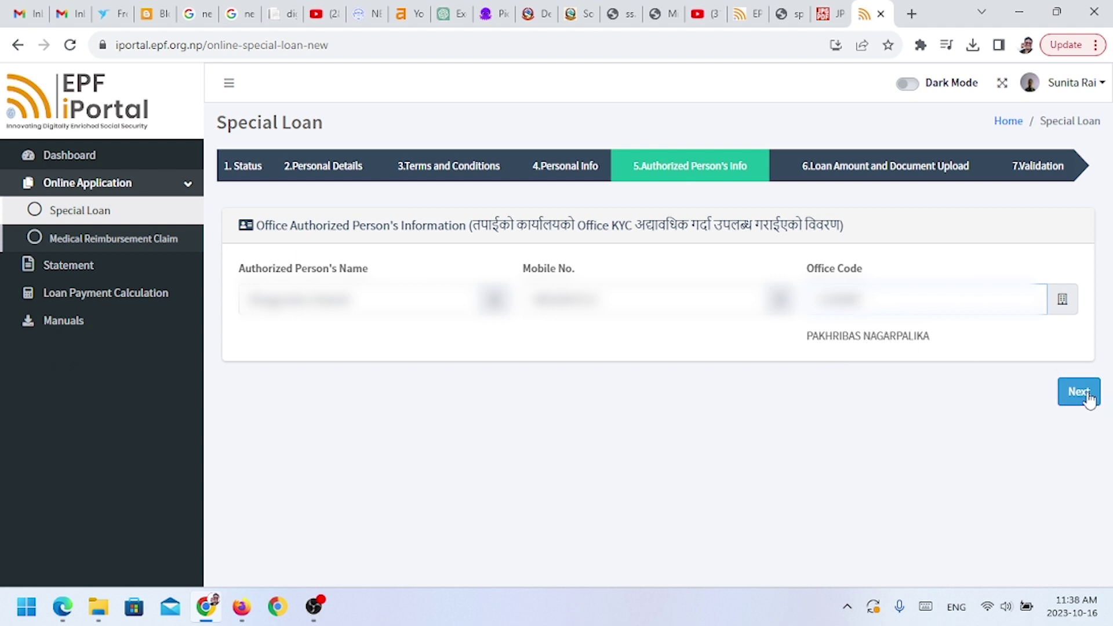
pyautogui.click(892, 341)
# Upload Form 001.jpg as the loan document and continue to the Validation step.
pyautogui.click(1077, 393)
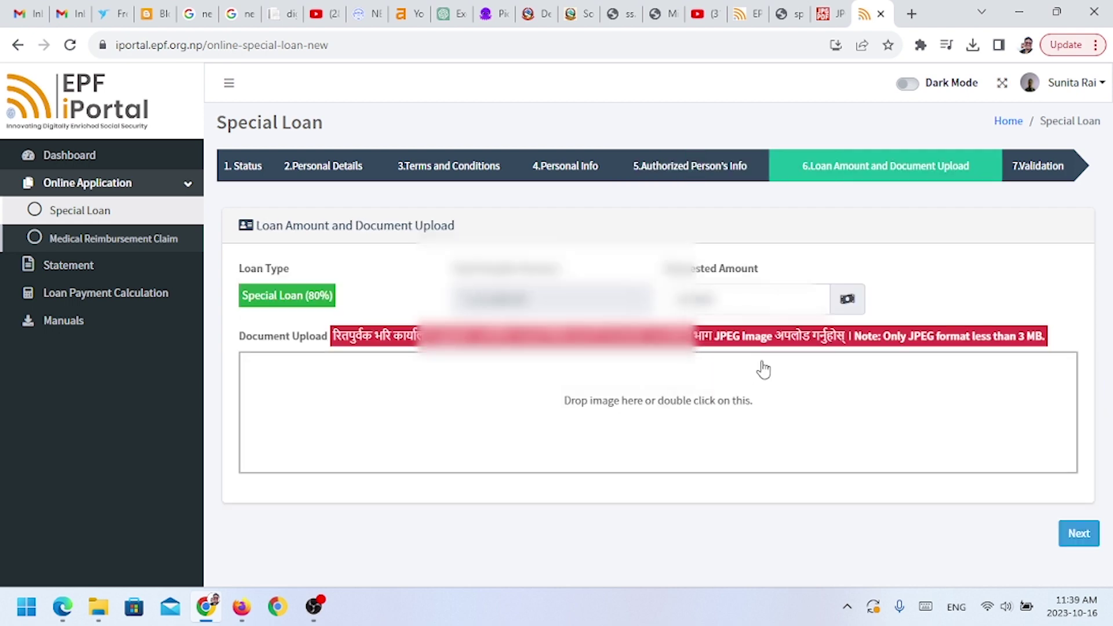
pyautogui.doubleClick(672, 411)
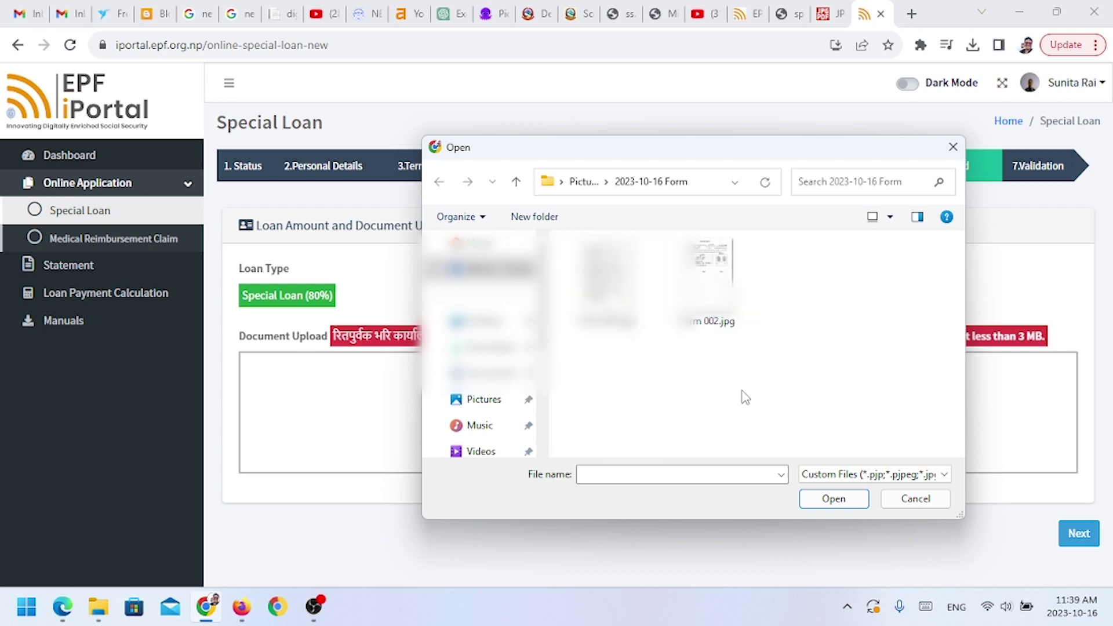
pyautogui.click(605, 278)
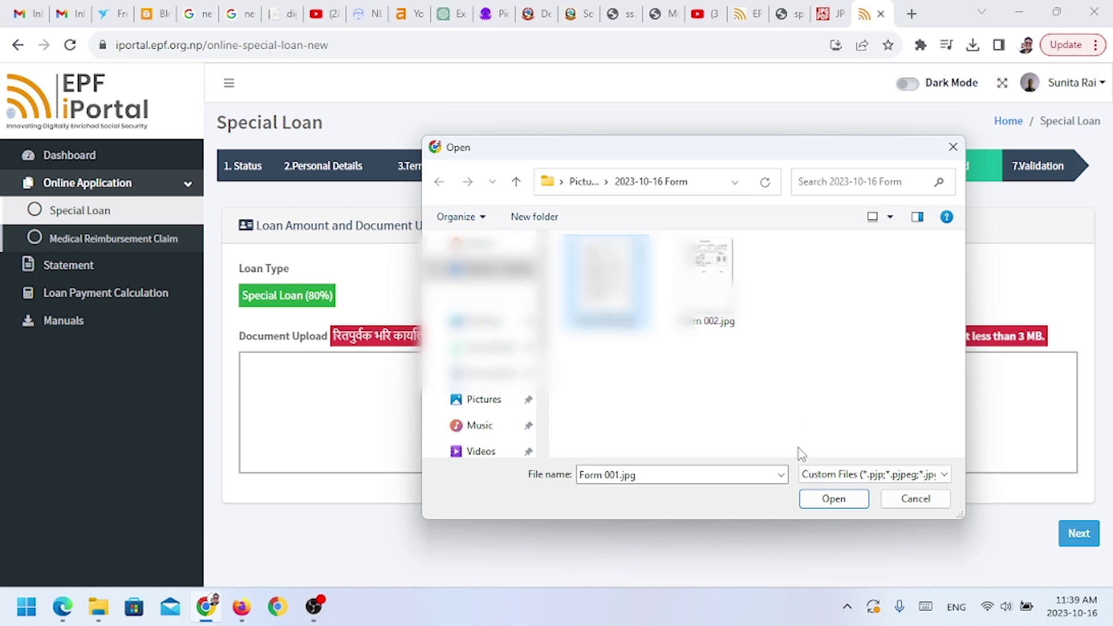
pyautogui.click(832, 499)
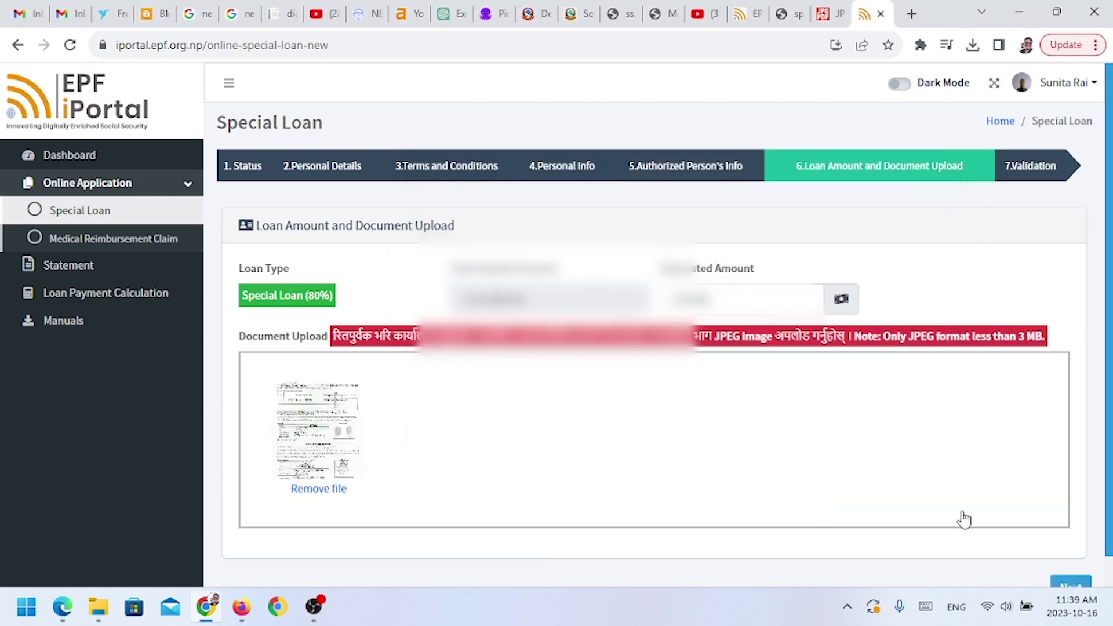
pyautogui.scroll(-1, 1023, 498)
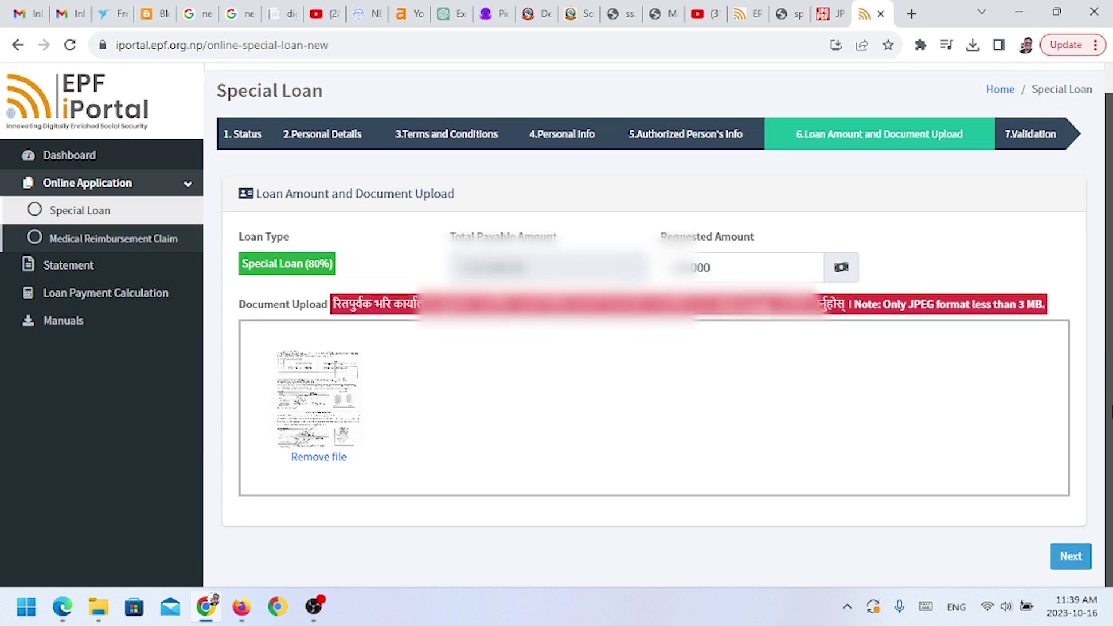
pyautogui.click(1071, 556)
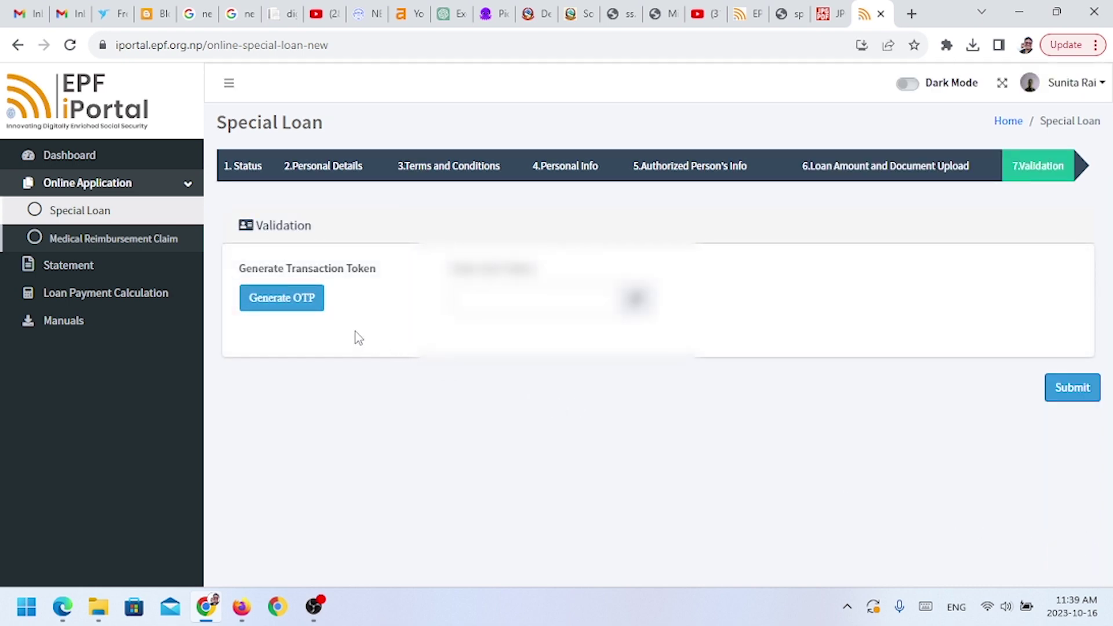
# Generate a one-time password, enter the received token, and submit.
pyautogui.click(291, 306)
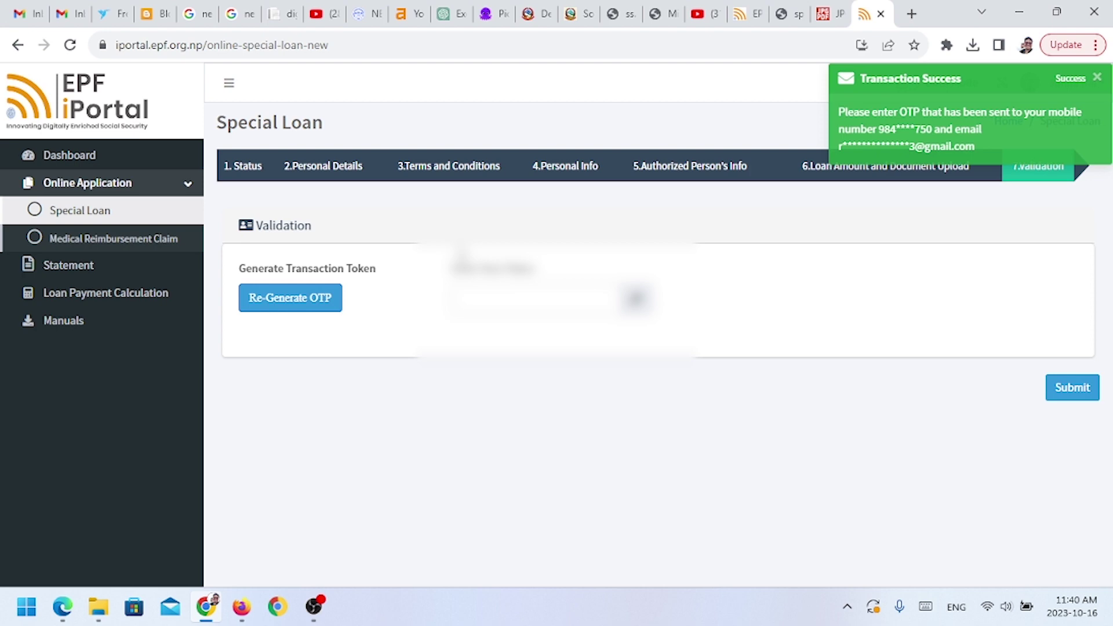
pyautogui.click(495, 308)
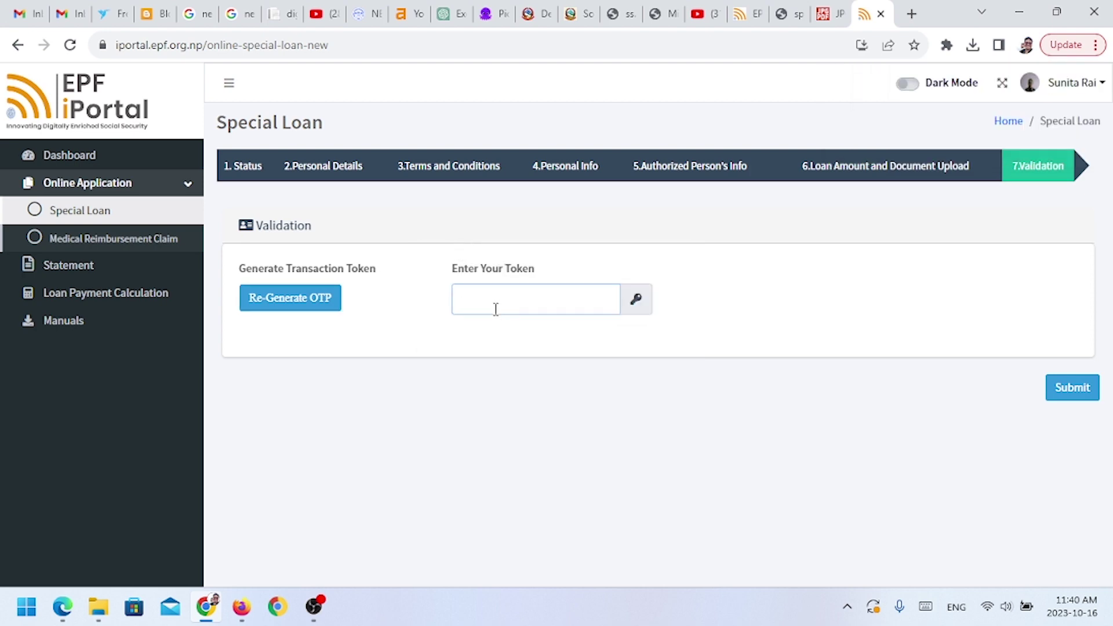
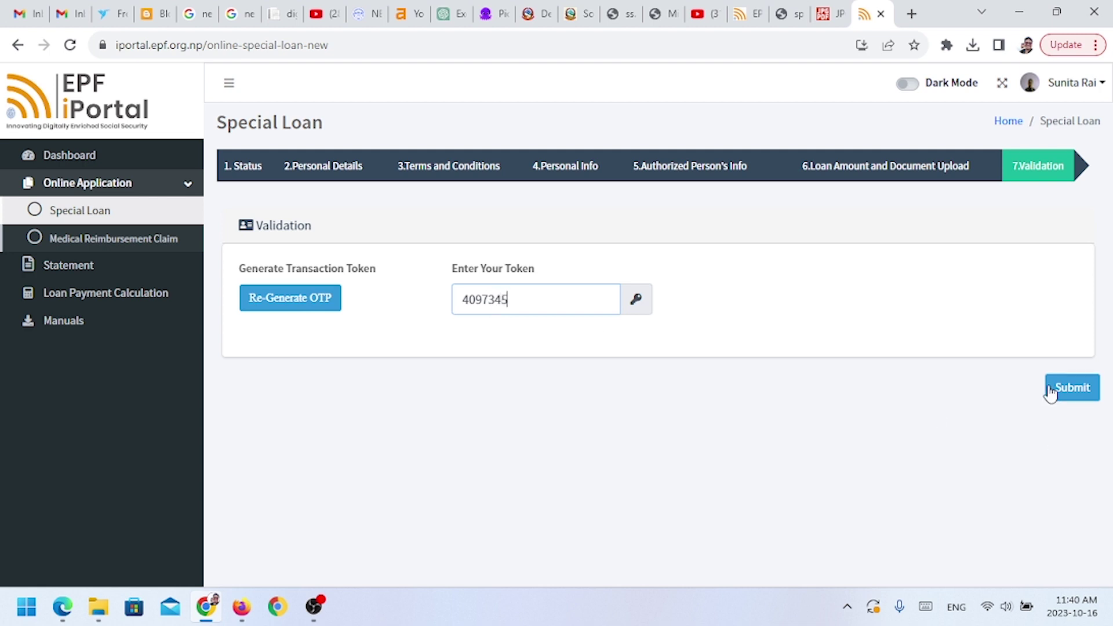
pyautogui.click(1070, 389)
# Submit the application to bring up the special loan confirmation dialog.
pyautogui.click(1070, 390)
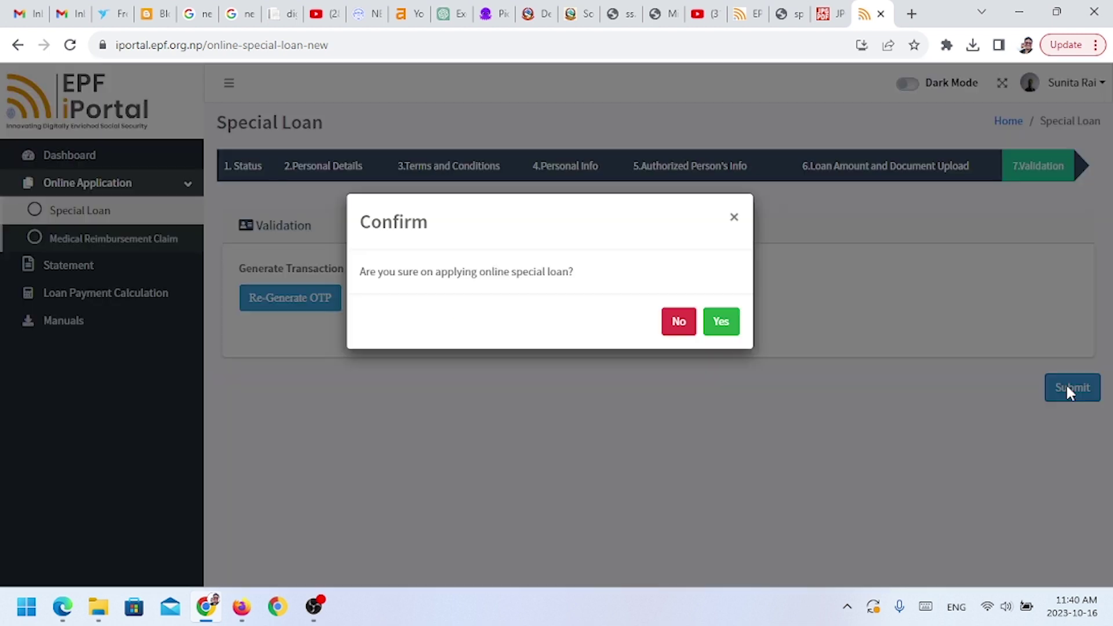